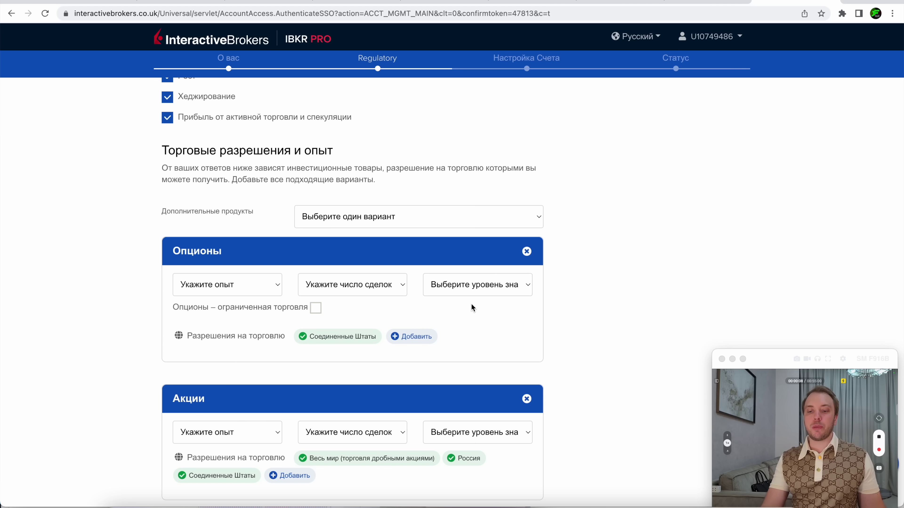
# Set Options to 5 years' experience, over 100 trades a year and good knowledge
pyautogui.click(239, 289)
pyautogui.click(228, 367)
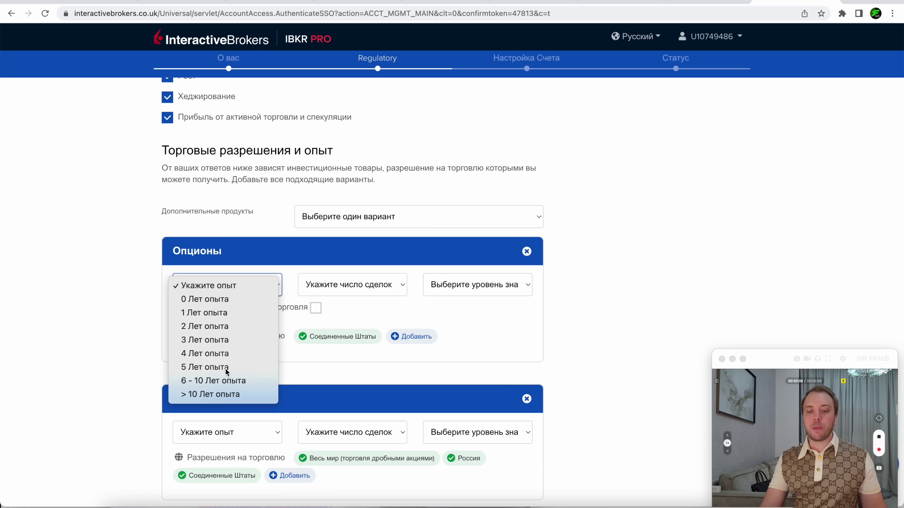
pyautogui.click(341, 289)
pyautogui.click(343, 367)
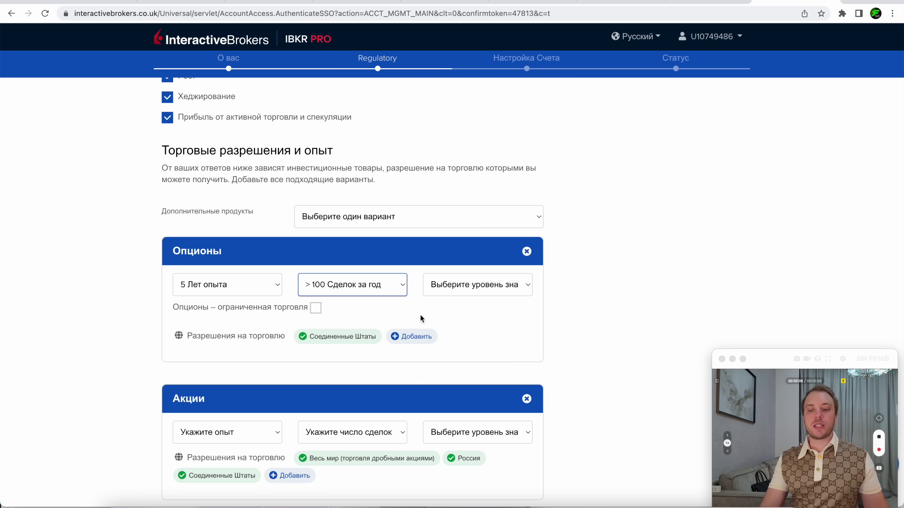
pyautogui.click(449, 289)
pyautogui.click(458, 330)
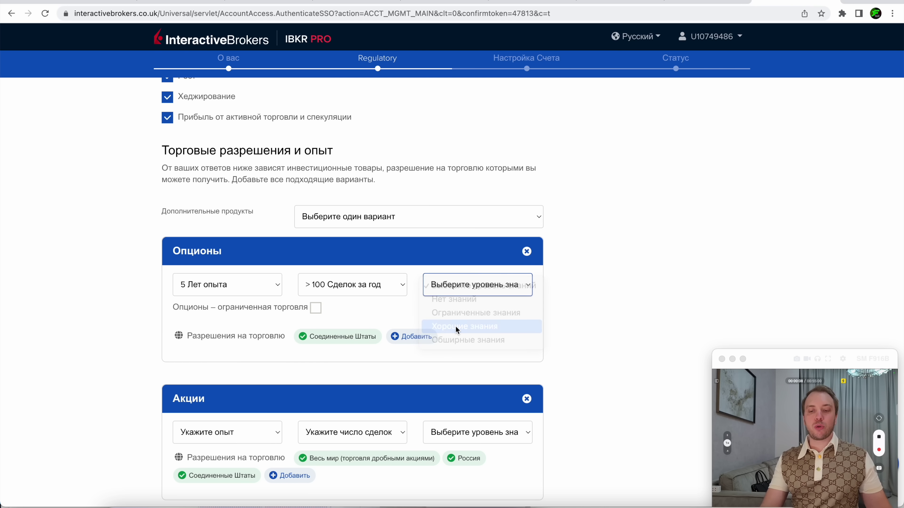
# Set Stocks to 3 years' experience, over 100 trades a year and good knowledge, then continue
pyautogui.scroll(-3, 271, 320)
pyautogui.click(262, 322)
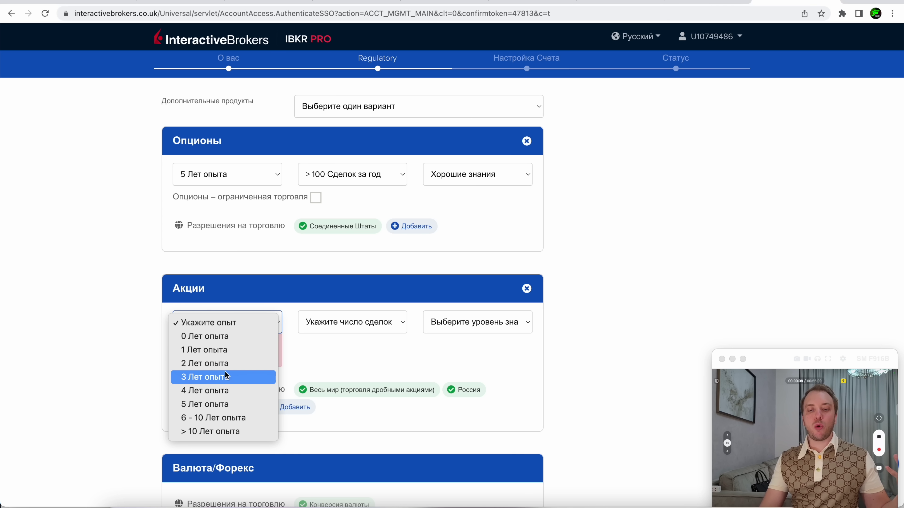
pyautogui.click(204, 377)
pyautogui.click(347, 327)
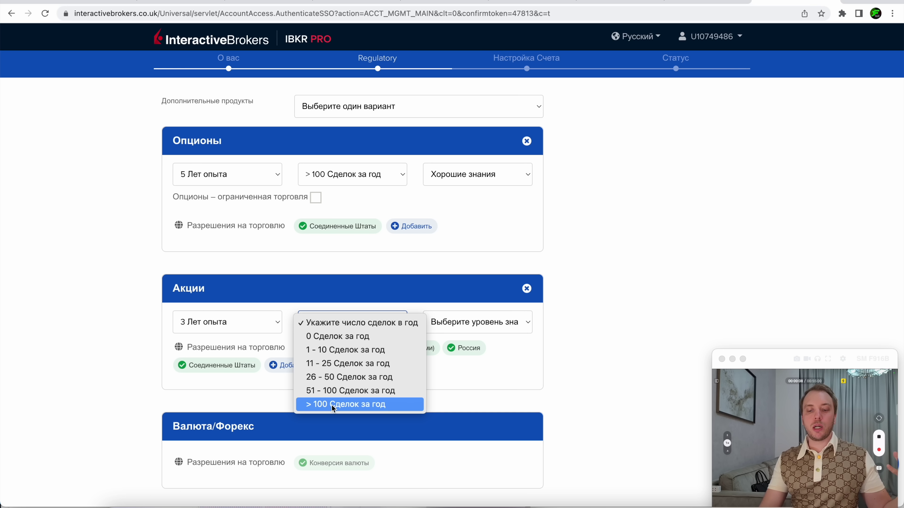
pyautogui.click(331, 405)
pyautogui.click(468, 323)
pyautogui.click(470, 365)
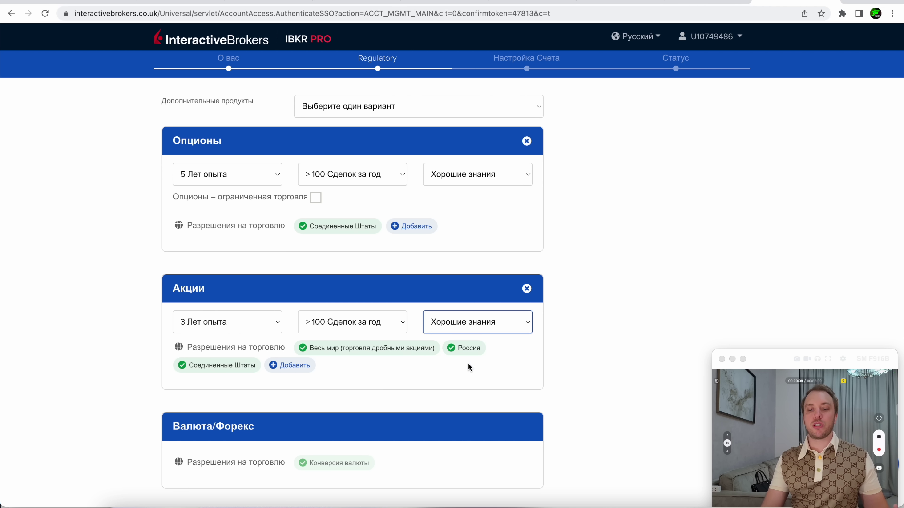
pyautogui.scroll(-4, 468, 363)
pyautogui.scroll(-15, 468, 363)
pyautogui.click(428, 476)
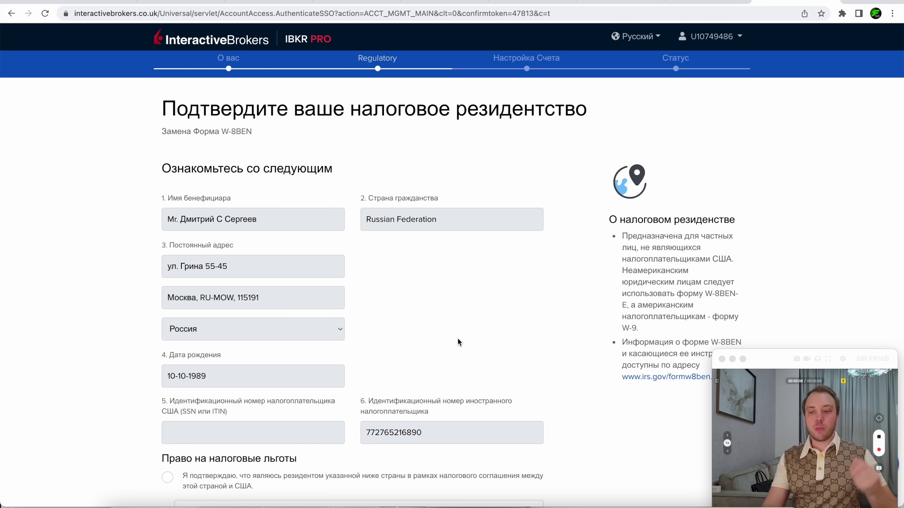
# E-sign the W-8BEN form by typing the account holder's full name, then continue
pyautogui.scroll(-4, 458, 339)
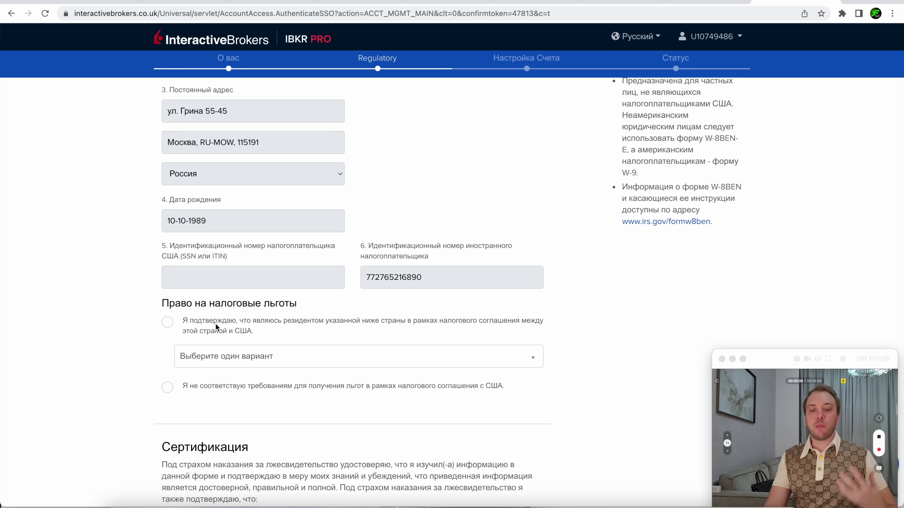
pyautogui.click(164, 323)
pyautogui.scroll(-10, 353, 285)
pyautogui.scroll(-3, 201, 354)
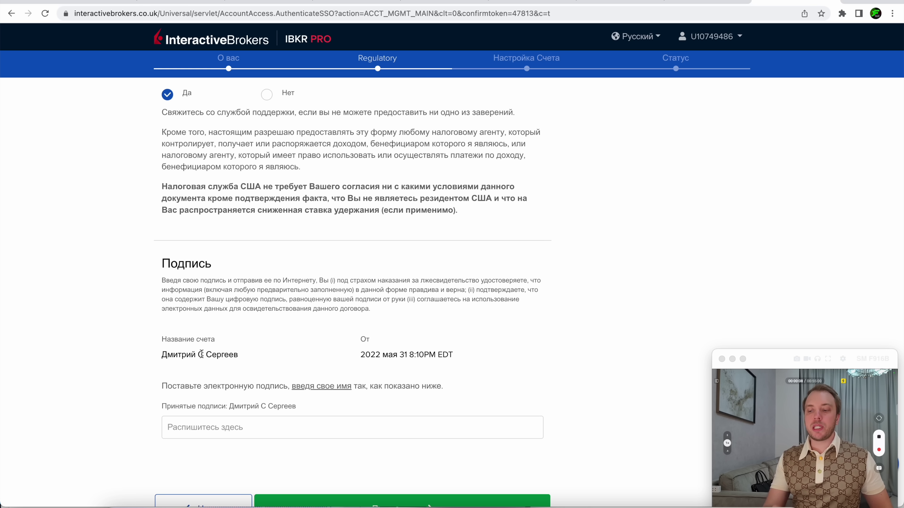
pyautogui.doubleClick(191, 354)
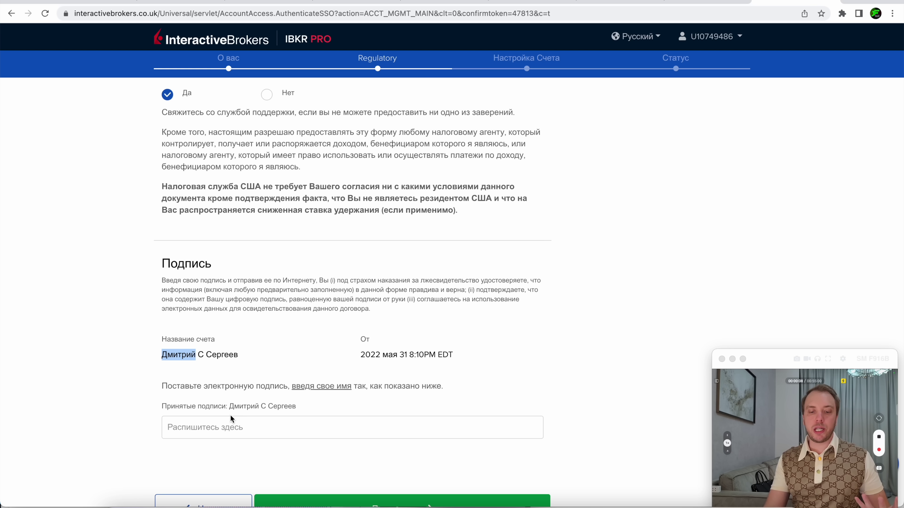
pyautogui.click(229, 422)
pyautogui.scroll(-2, 301, 477)
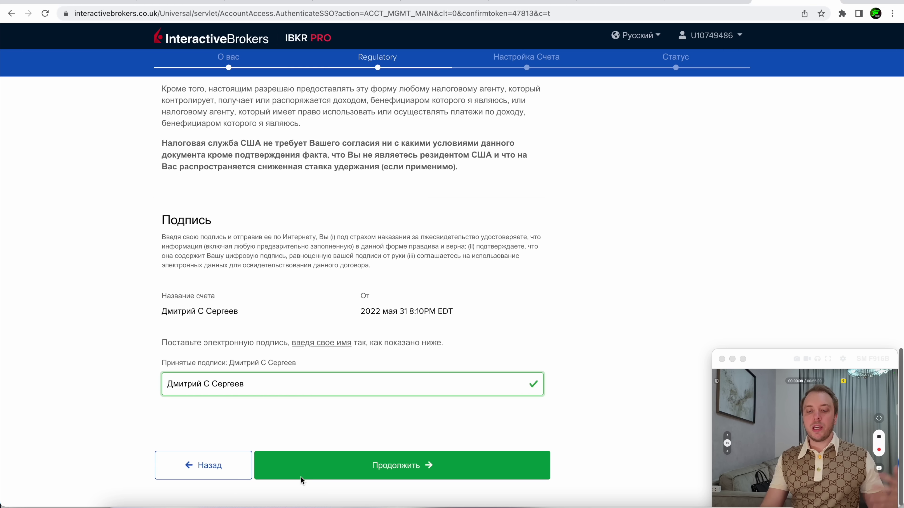
pyautogui.click(371, 474)
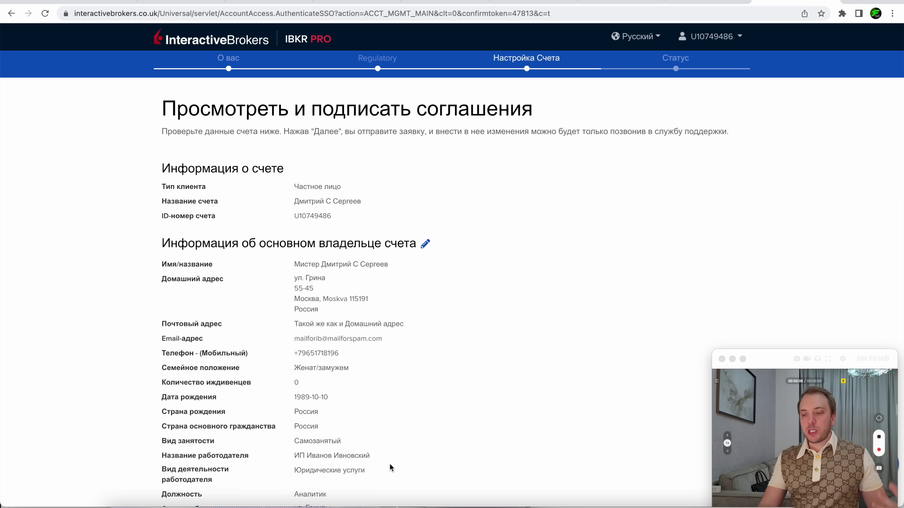
# Review the signed agreements and disclosures, then submit the application
pyautogui.scroll(-20, 390, 464)
pyautogui.scroll(-10, 389, 464)
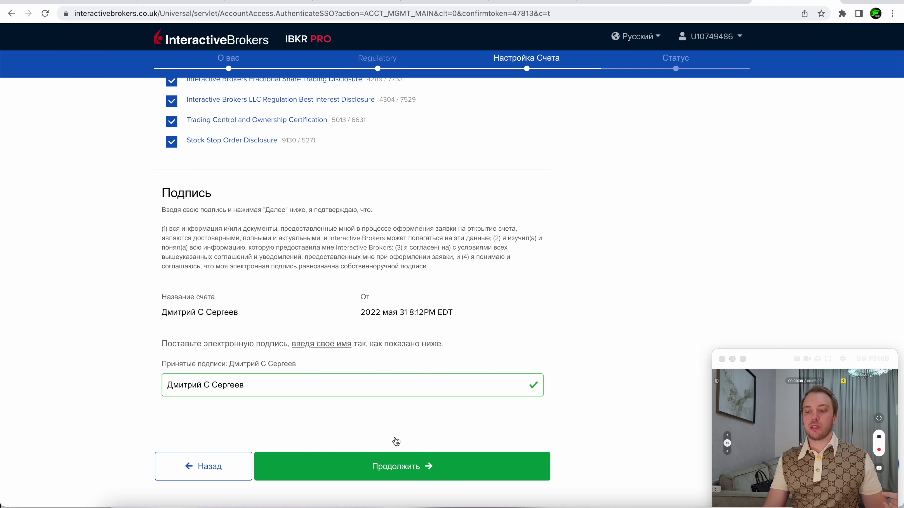
pyautogui.click(396, 442)
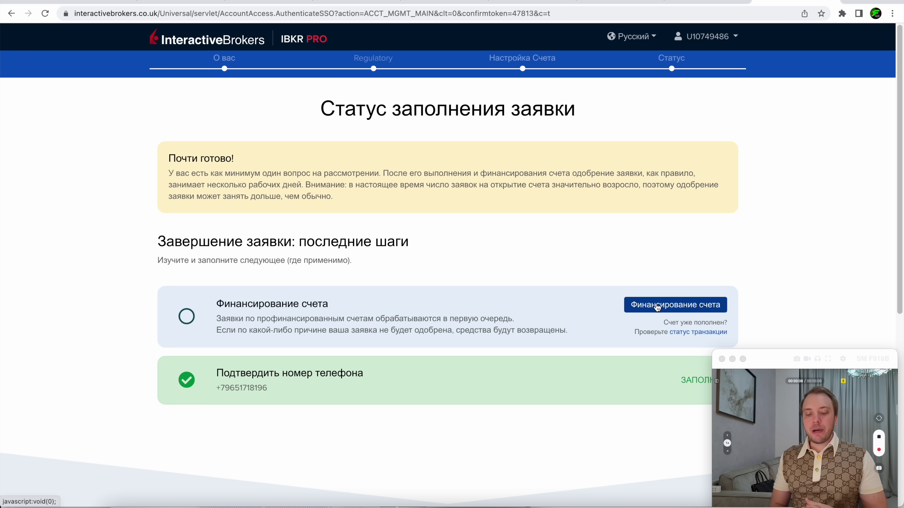
# Open the account funding step and choose a bank statement as proof of address
pyautogui.click(657, 308)
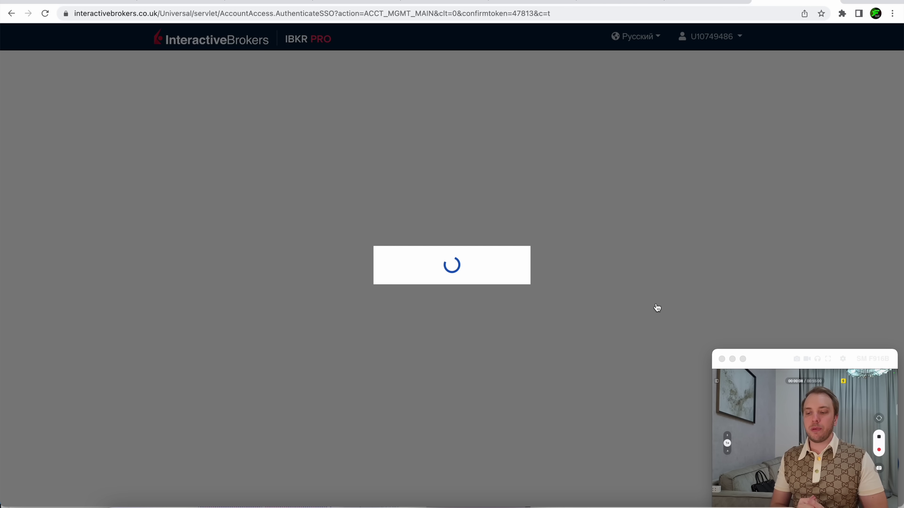
pyautogui.scroll(-3, 518, 343)
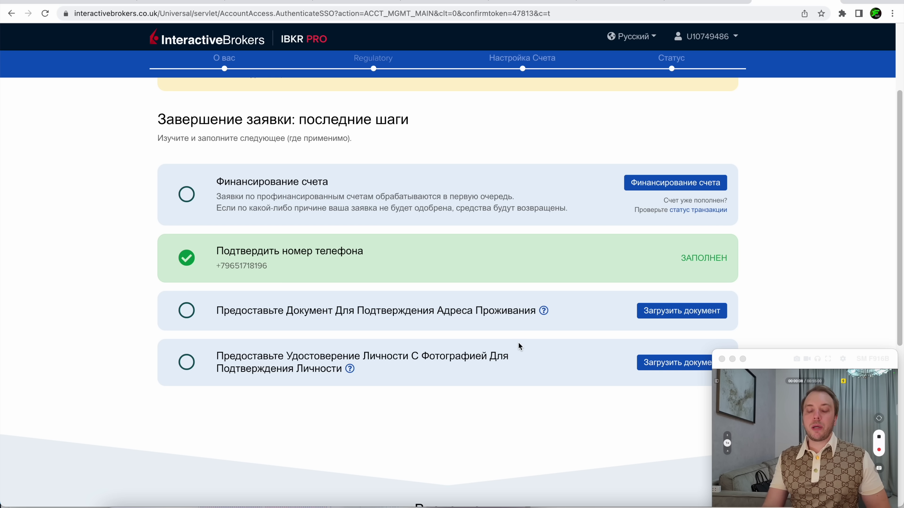
pyautogui.click(683, 312)
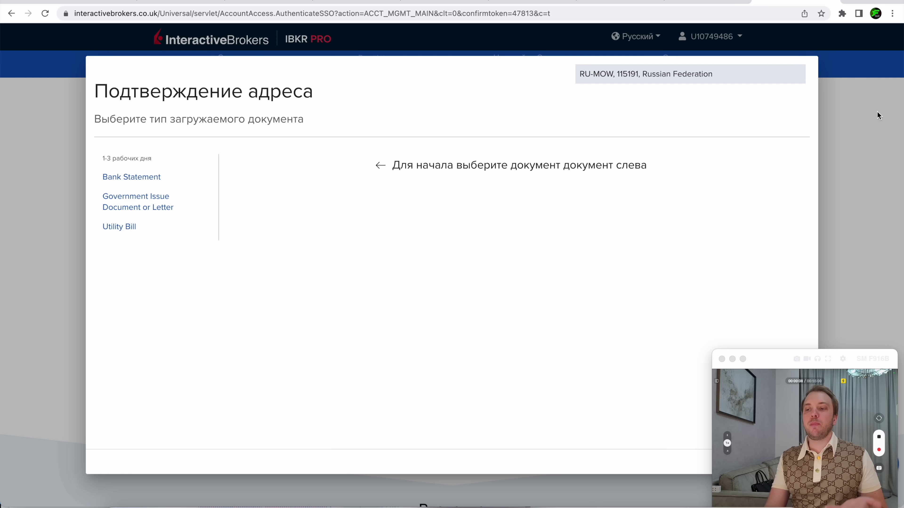
pyautogui.click(122, 178)
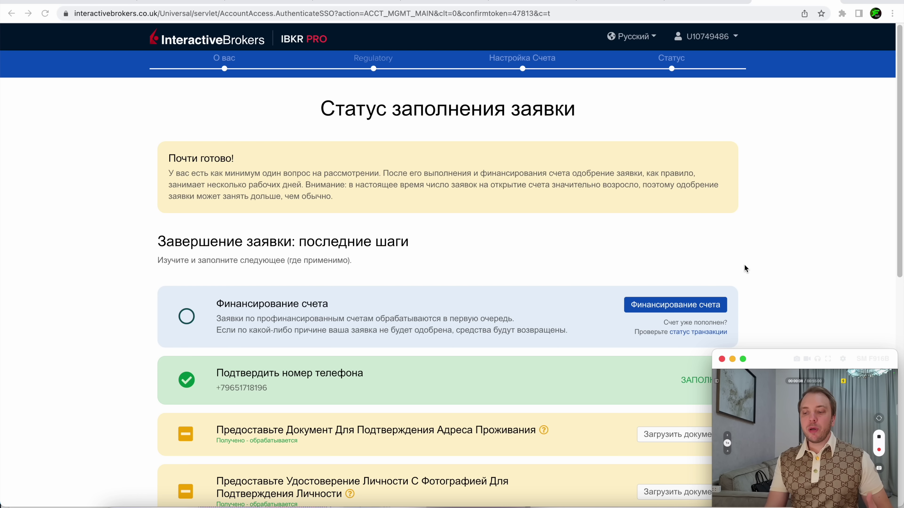
# Scroll the status page to confirm the address and photo-ID documents are received and processing
pyautogui.scroll(-3, 745, 264)
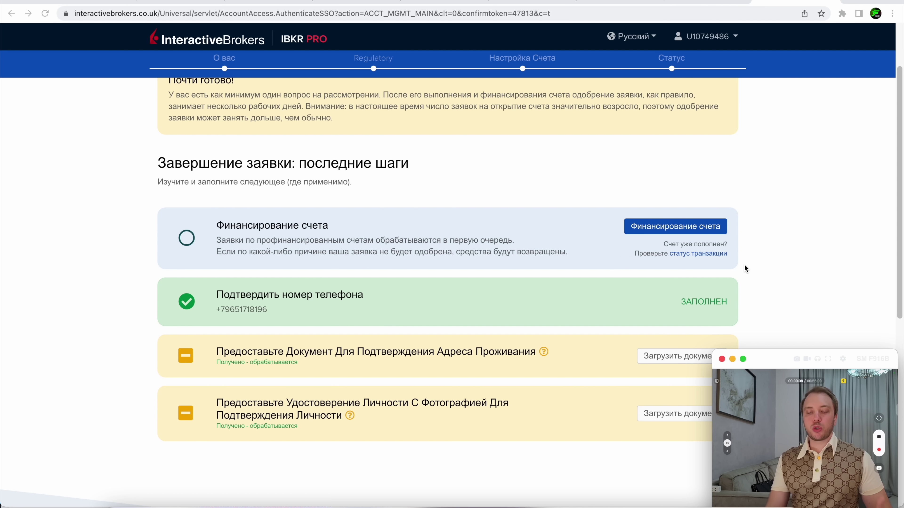
pyautogui.scroll(-5, 745, 268)
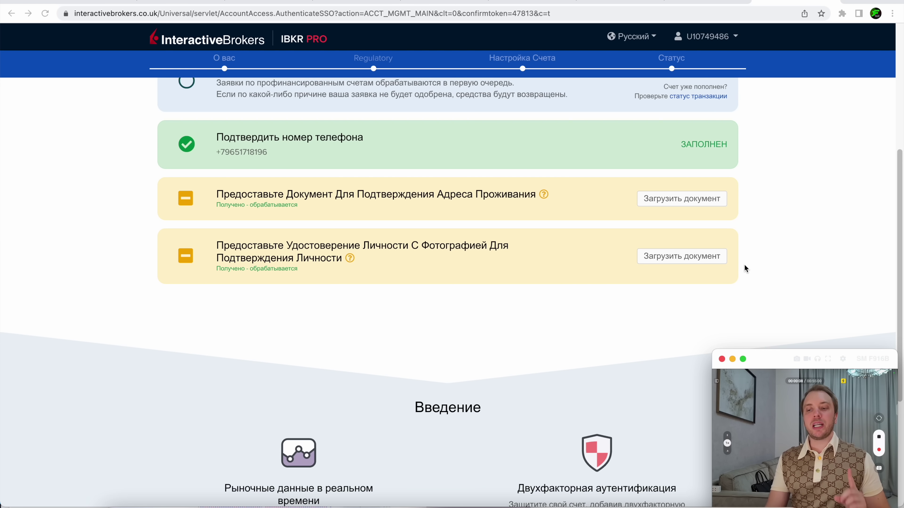
pyautogui.scroll(8, 759, 312)
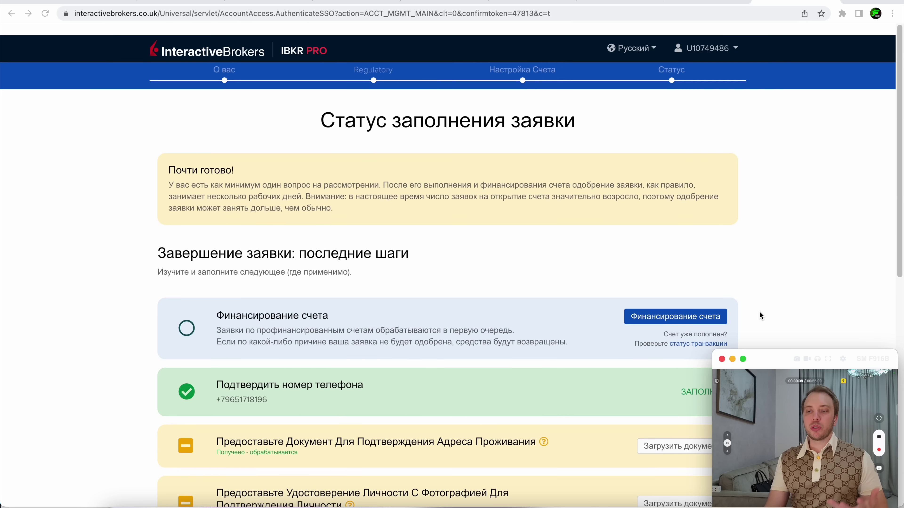
pyautogui.scroll(-1, 759, 311)
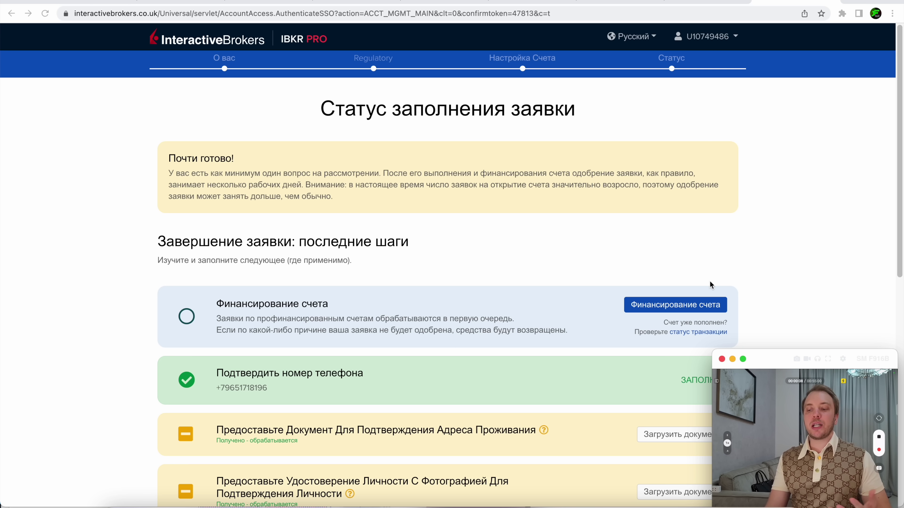
pyautogui.moveTo(767, 359); pyautogui.dragTo(765, 266)
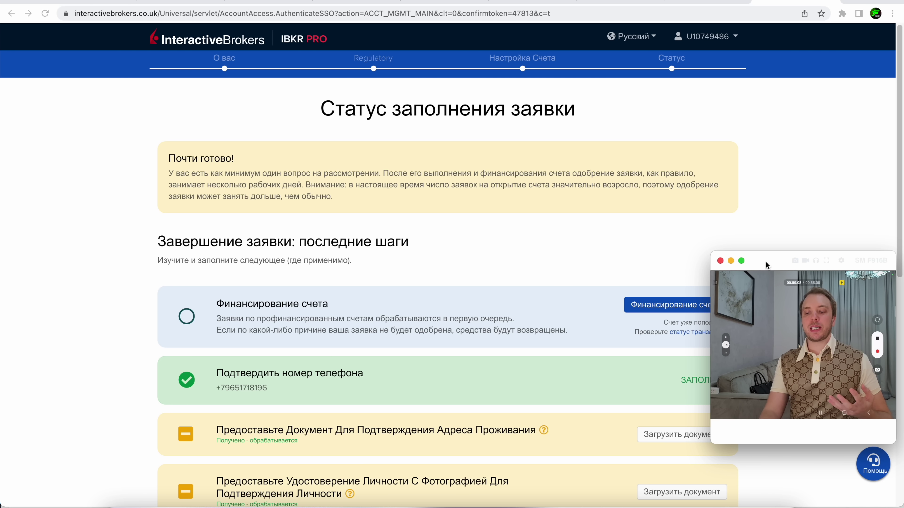
pyautogui.scroll(-5, 676, 407)
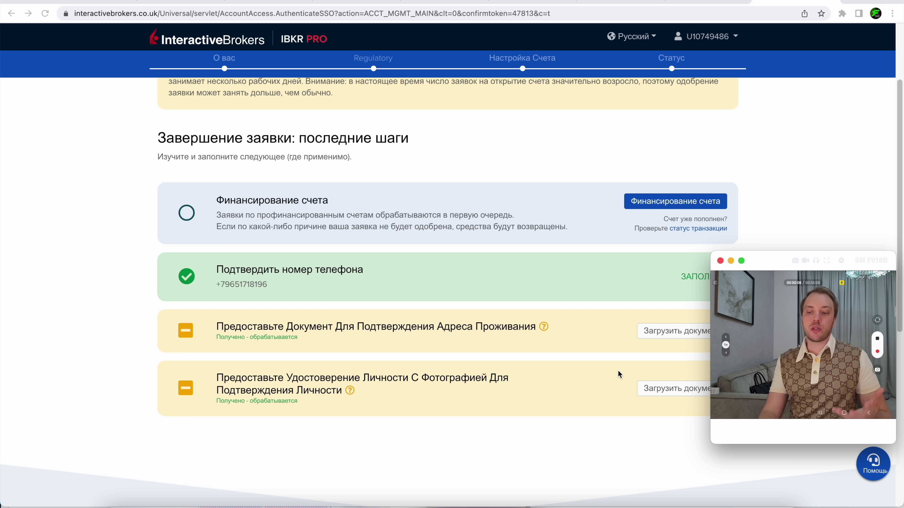
pyautogui.scroll(5, 646, 400)
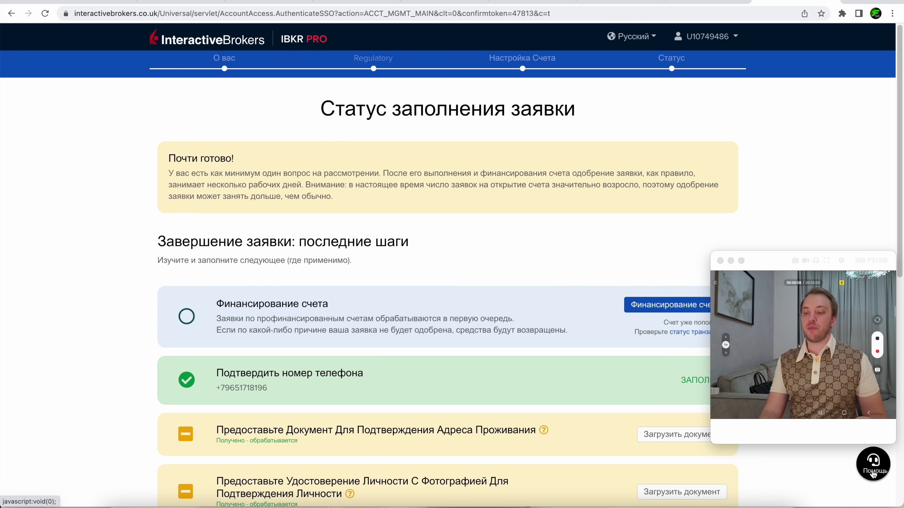
# View the application's Помощь dialog, close it, and switch to the Home | Interactive Brokers tab
pyautogui.click(875, 470)
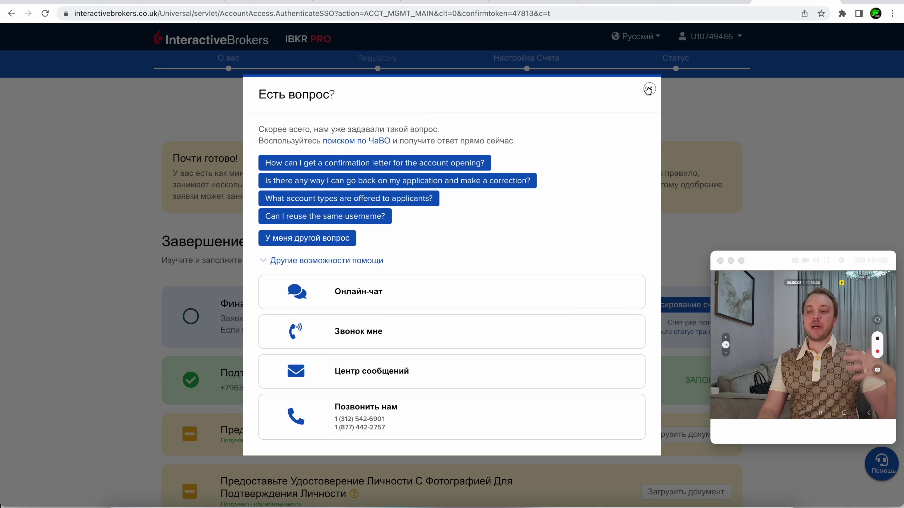
pyautogui.click(649, 89)
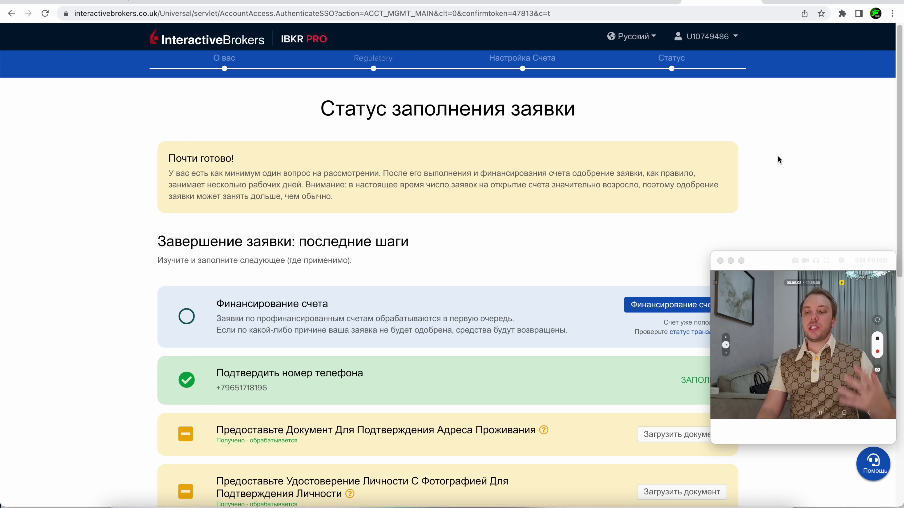
pyautogui.click(785, 2)
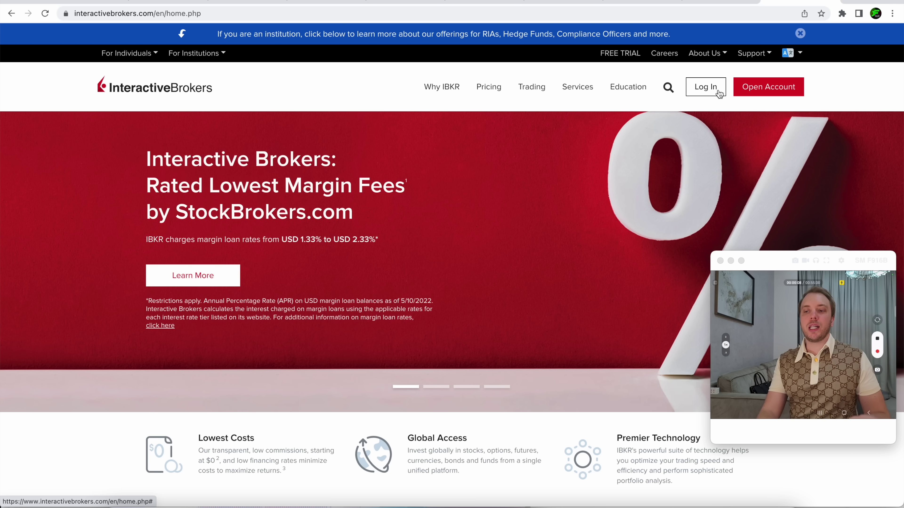
# Sign in through Portal Login and open Настройки from the welcome menu
pyautogui.moveTo(716, 94)
pyautogui.click(687, 119)
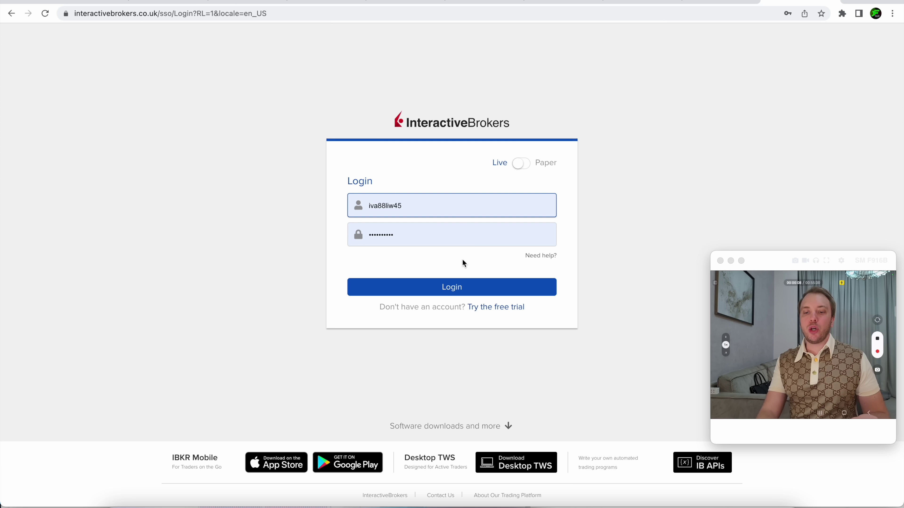
pyautogui.click(454, 288)
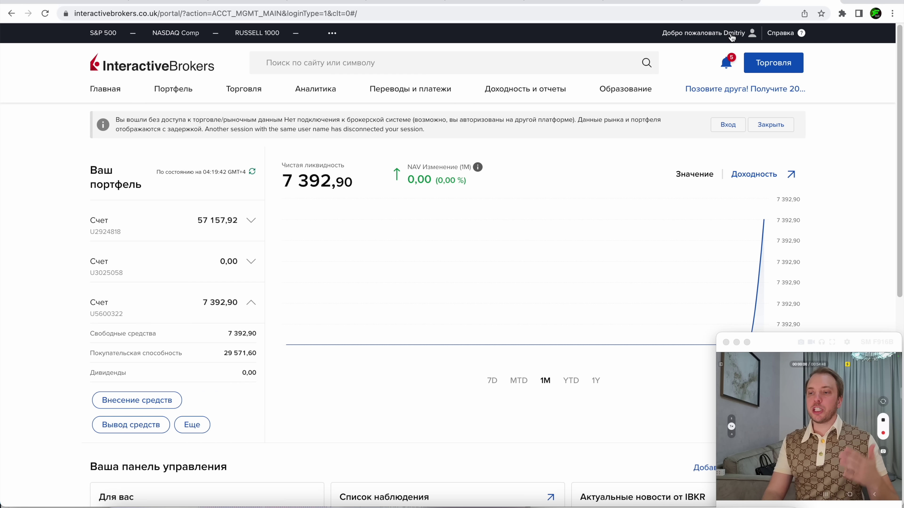
pyautogui.click(731, 35)
pyautogui.click(711, 106)
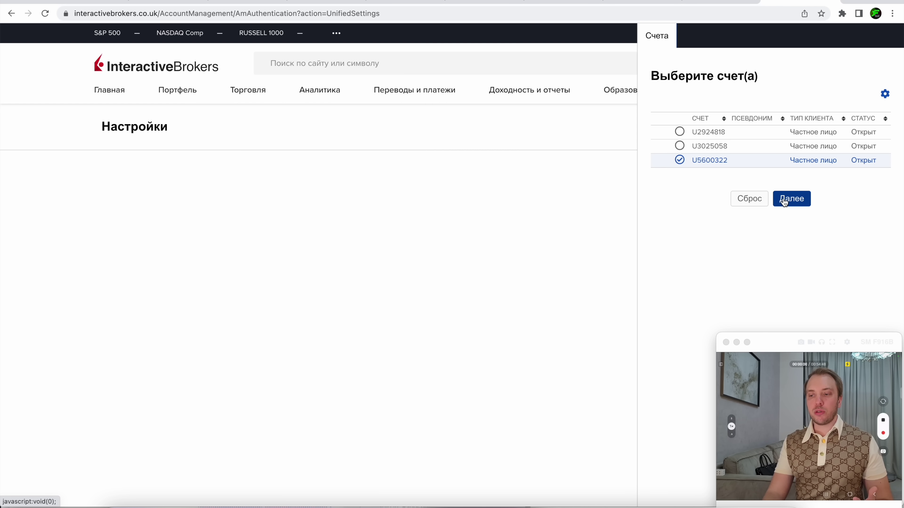
# Confirm the chosen account and open its IBKR tariff plan, showing Tiered pricing for stocks
pyautogui.click(784, 200)
pyautogui.scroll(-2, 405, 259)
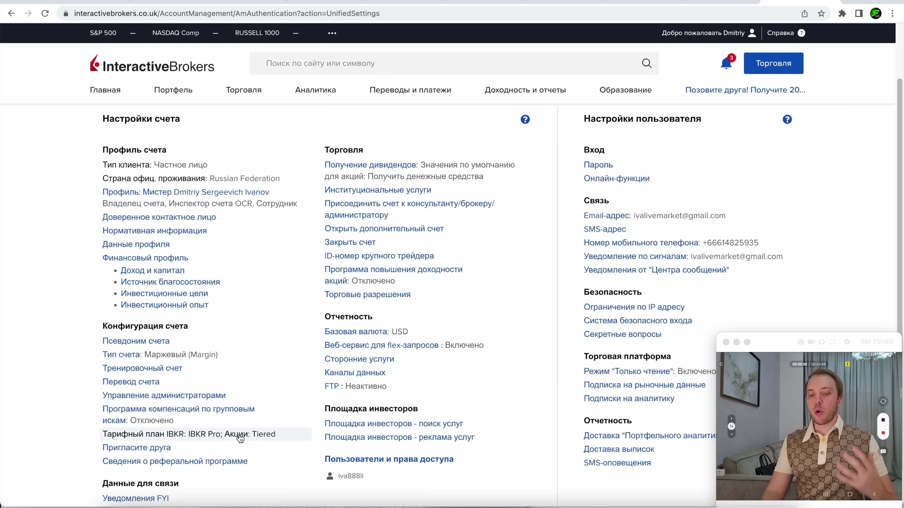
pyautogui.click(170, 440)
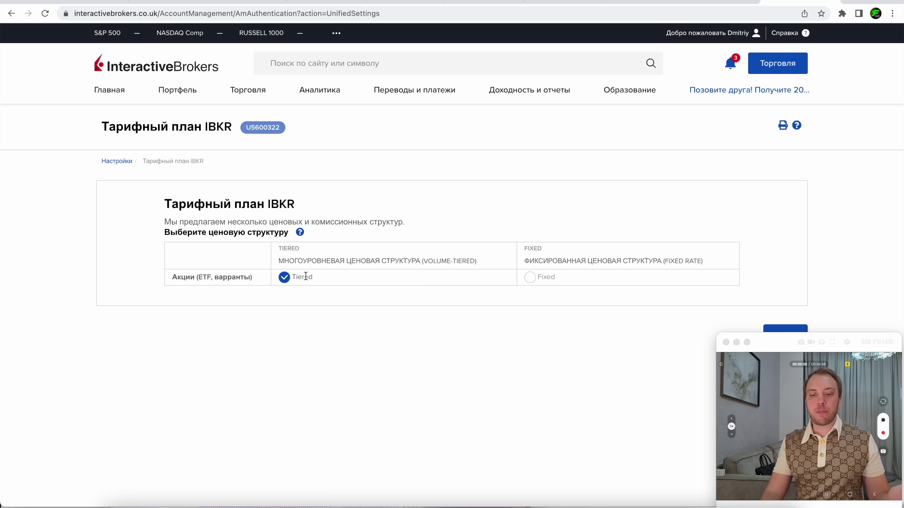
# Return to Настройки and open Market Data Subscriptions, listing GFIS subscriptions totalling USD 4.5
pyautogui.click(121, 163)
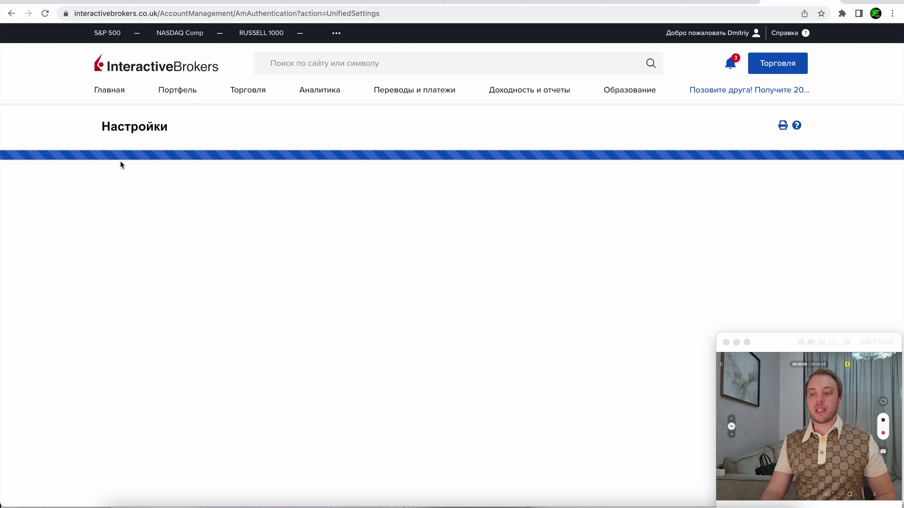
pyautogui.scroll(-3, 459, 266)
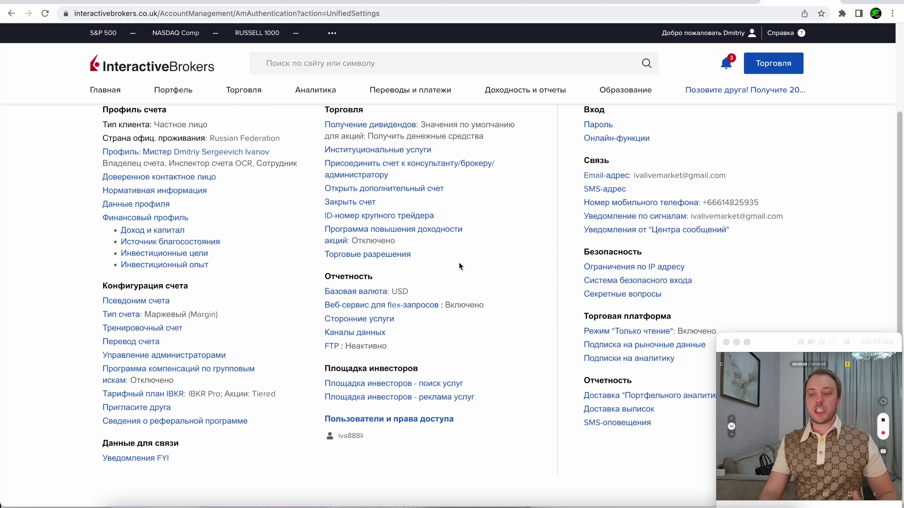
pyautogui.click(632, 345)
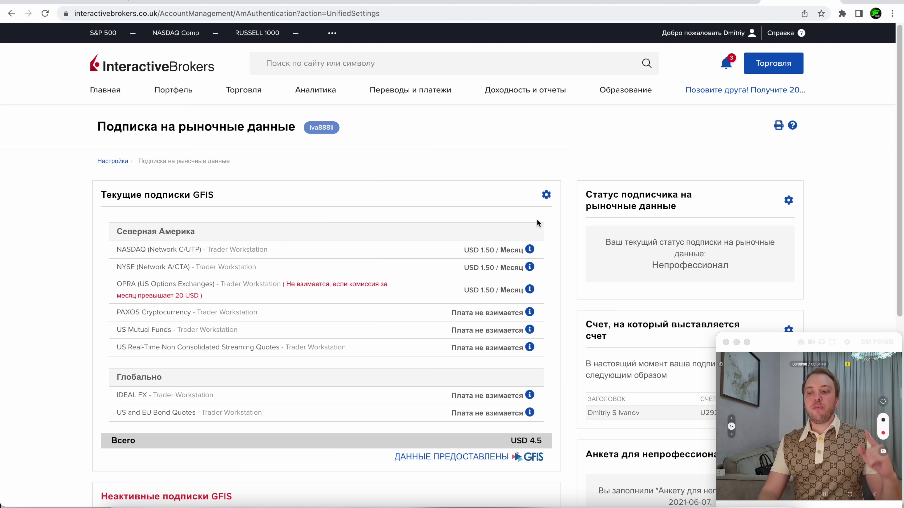